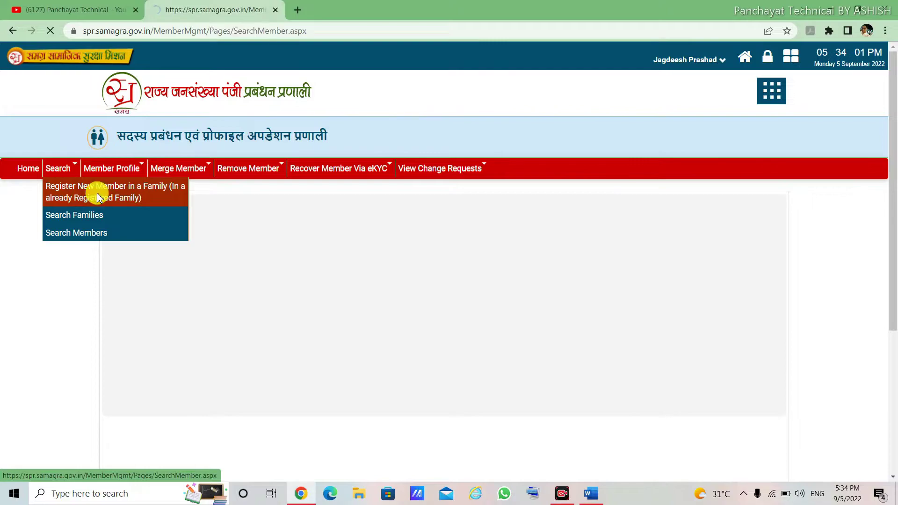
# - Review the notice on the page for registering a new member and the required-documents list in the Word document
pyautogui.scroll(-3, 284, 287)
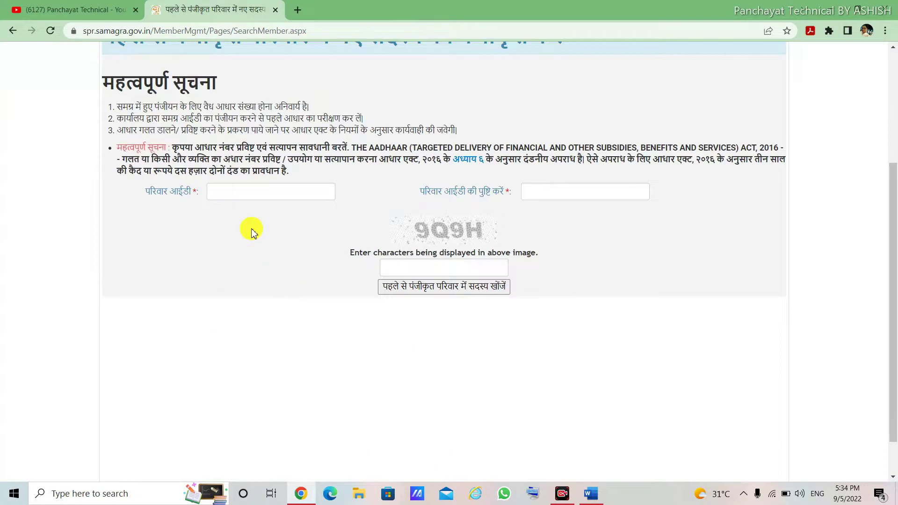
pyautogui.scroll(1, 250, 231)
pyautogui.scroll(1, 271, 267)
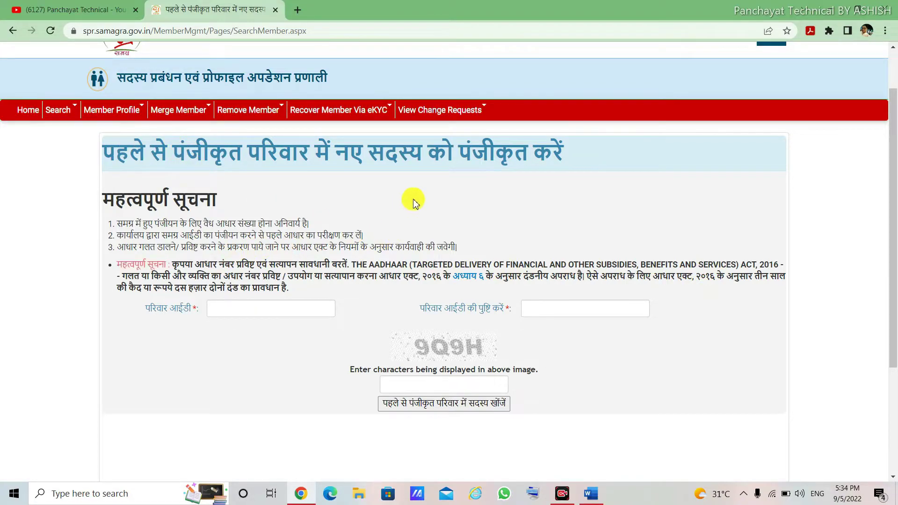
pyautogui.click(593, 495)
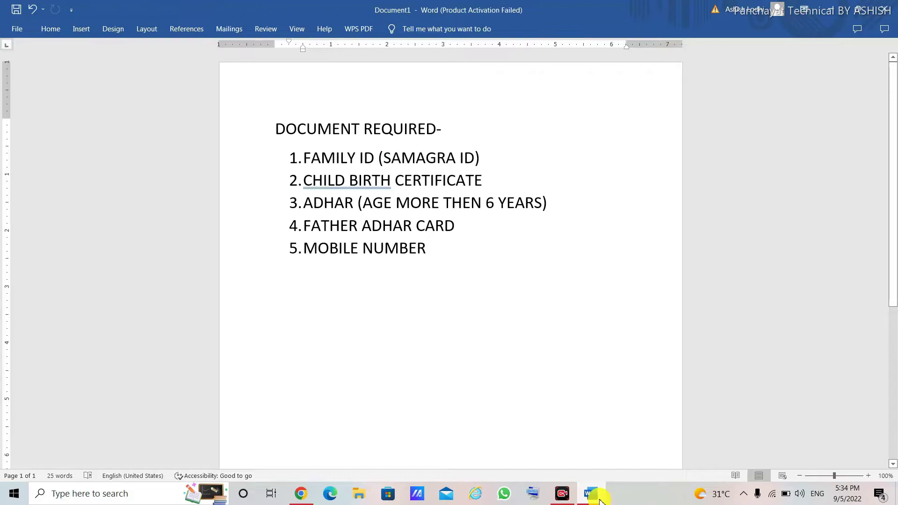
pyautogui.click(593, 495)
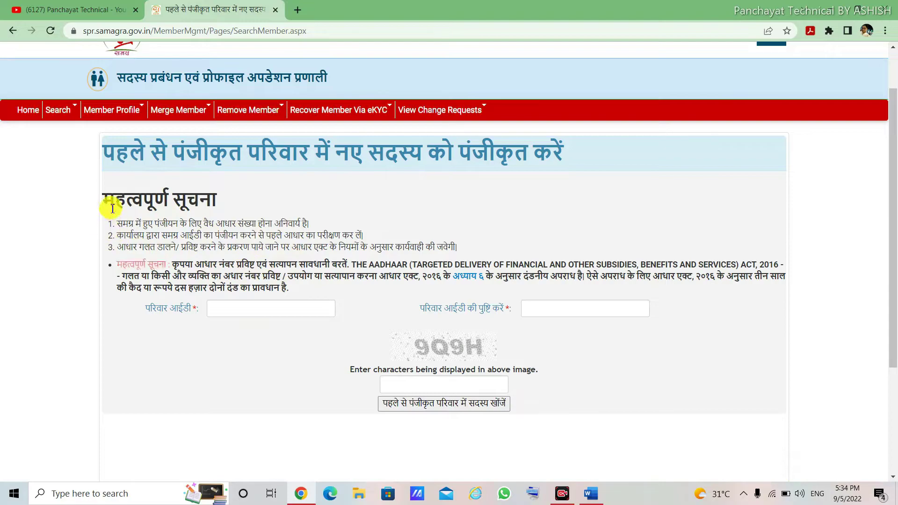
pyautogui.moveTo(102, 198); pyautogui.dragTo(145, 202)
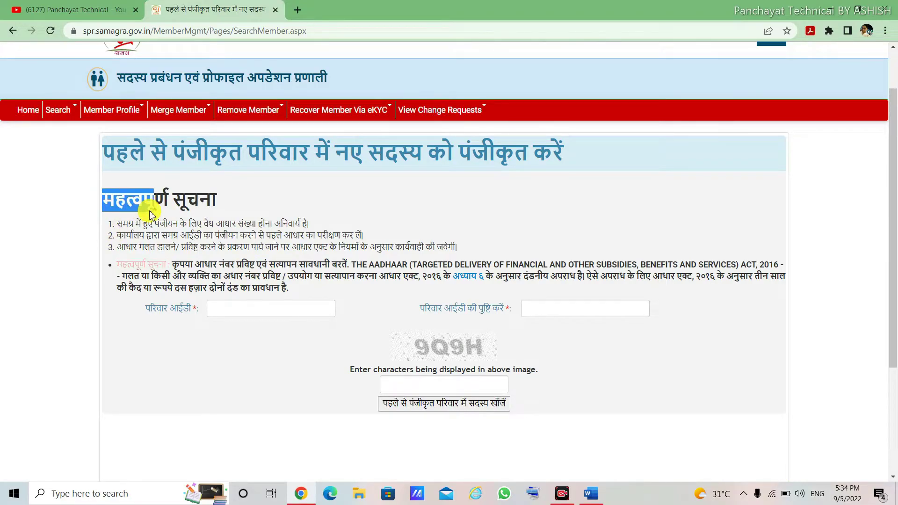
pyautogui.click(237, 216)
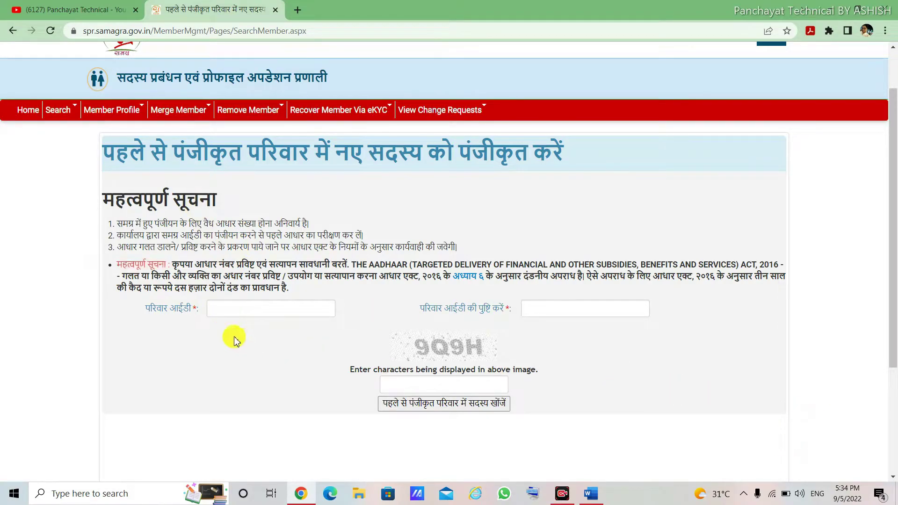
# - Search for the registered family by entering and confirming its family ID with the captcha characters, and check its permanent members
pyautogui.click(230, 312)
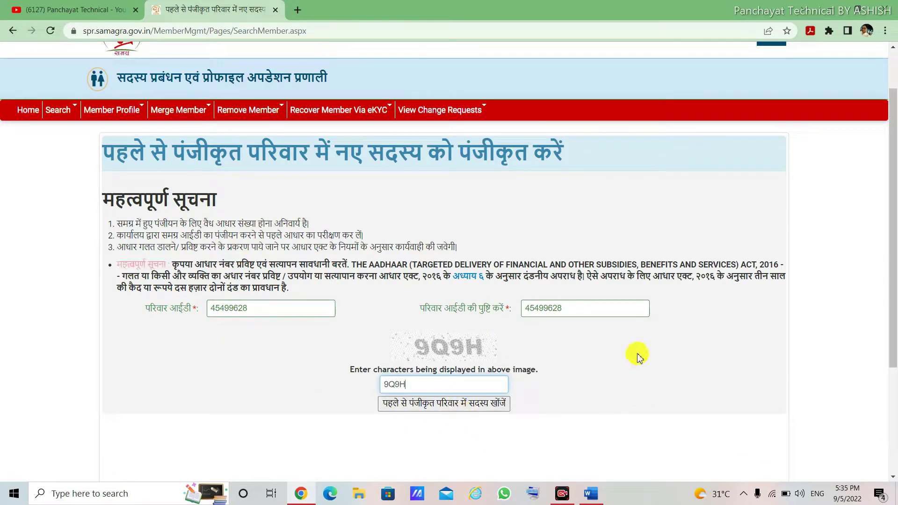
pyautogui.click(454, 404)
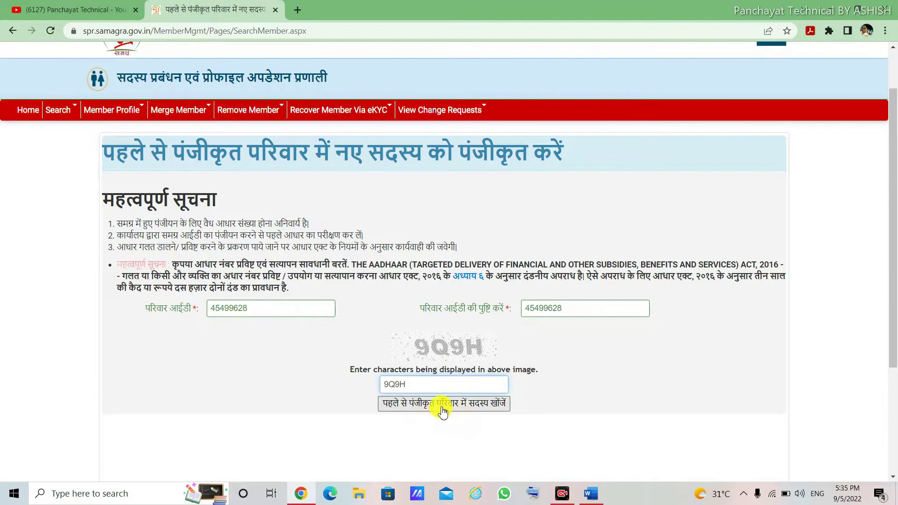
pyautogui.scroll(-5, 454, 428)
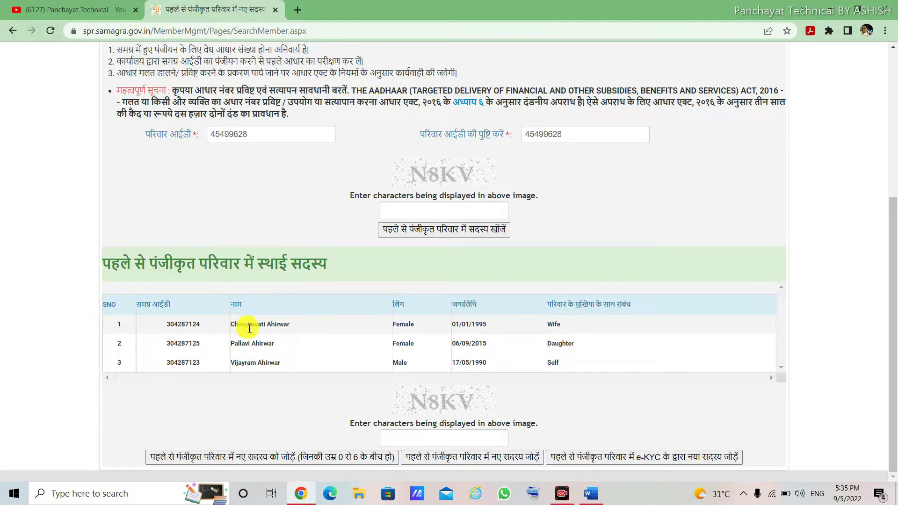
pyautogui.moveTo(237, 326); pyautogui.dragTo(301, 327)
pyautogui.click(306, 327)
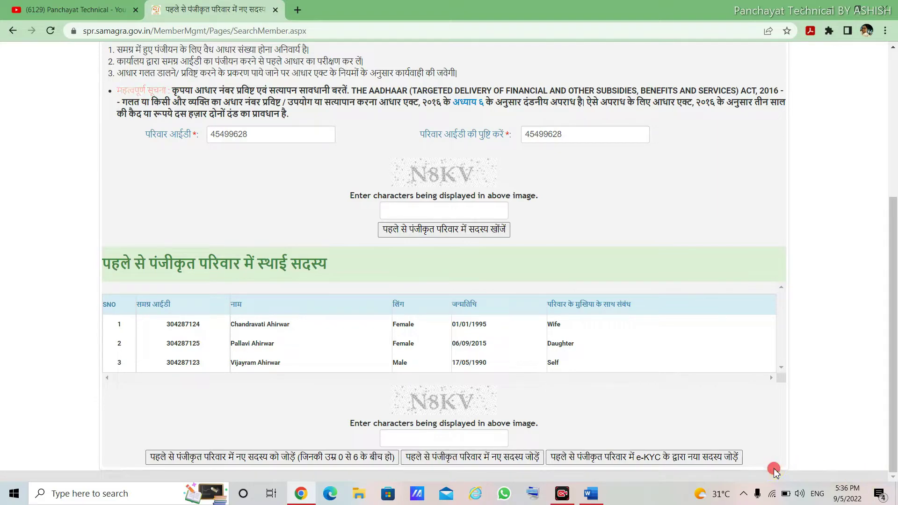
# - Enter the captcha characters below the member list and open the registration form for a new member aged 0 to 6
pyautogui.click(407, 439)
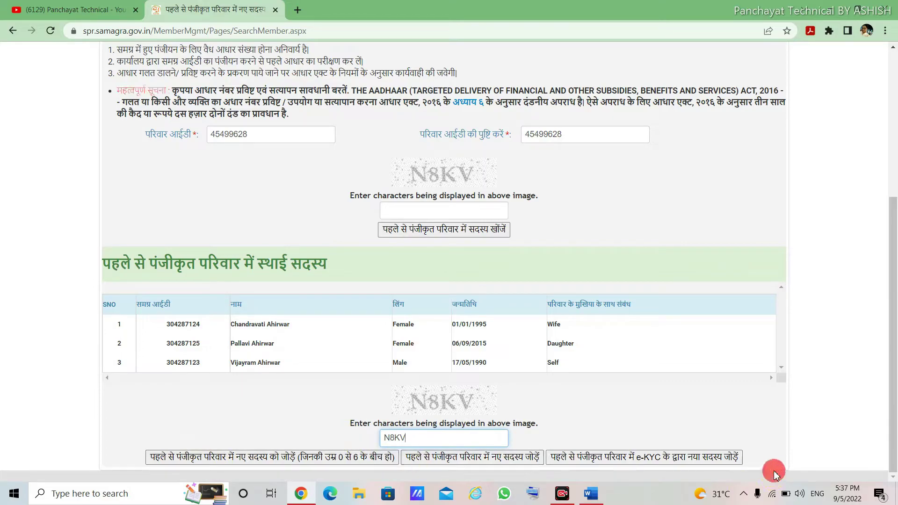
pyautogui.click(351, 459)
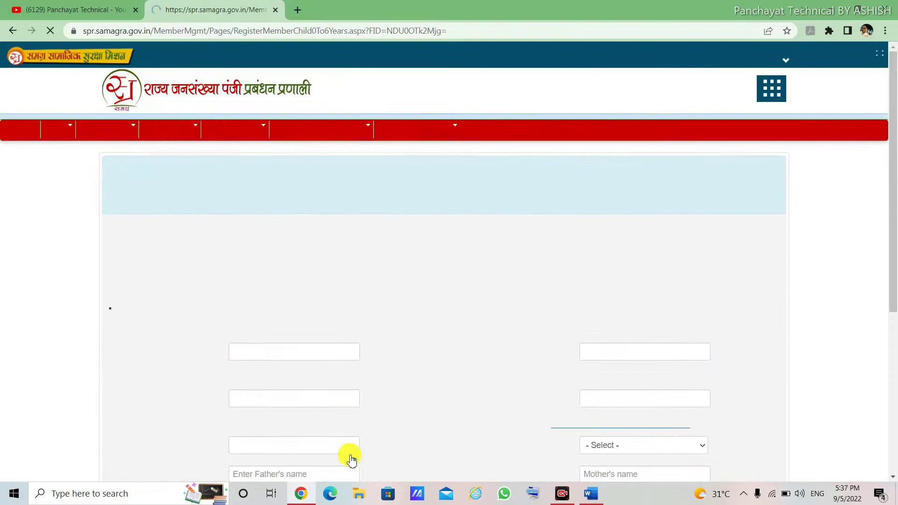
# - Look over the whole child registration form and the 0 to 6 years age limit in its title
pyautogui.scroll(-3, 718, 412)
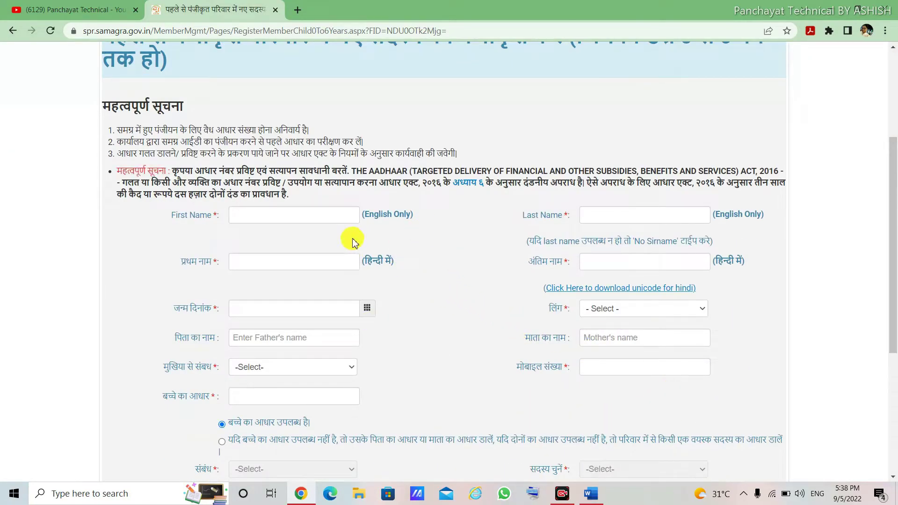
pyautogui.scroll(-3, 500, 399)
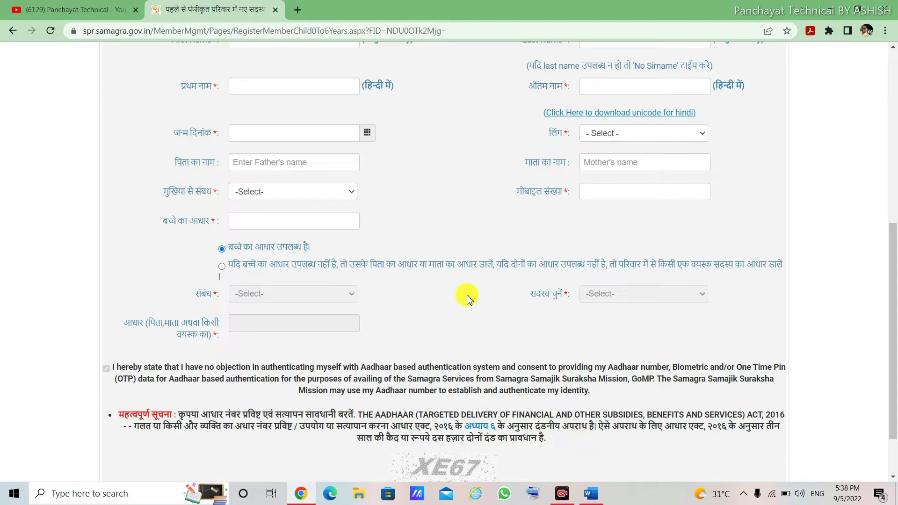
pyautogui.scroll(4, 468, 297)
pyautogui.scroll(-3, 461, 294)
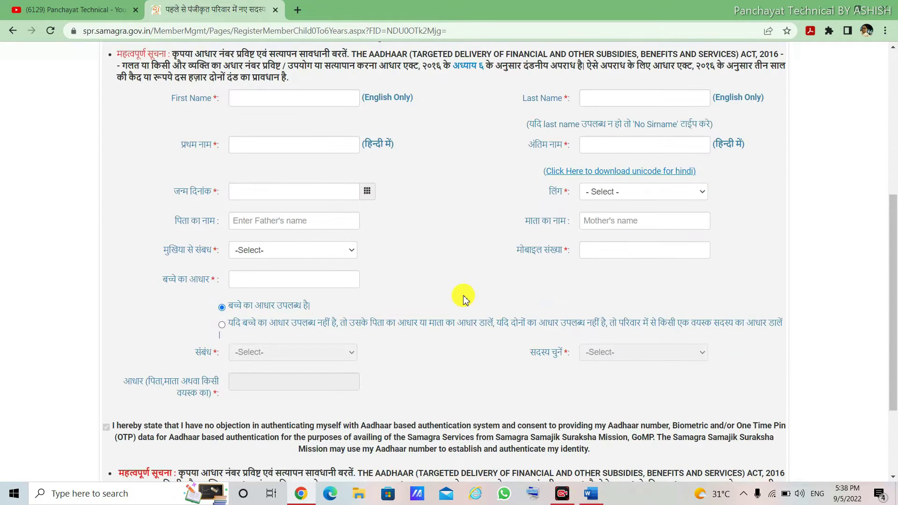
pyautogui.scroll(3, 608, 262)
pyautogui.scroll(-4, 267, 260)
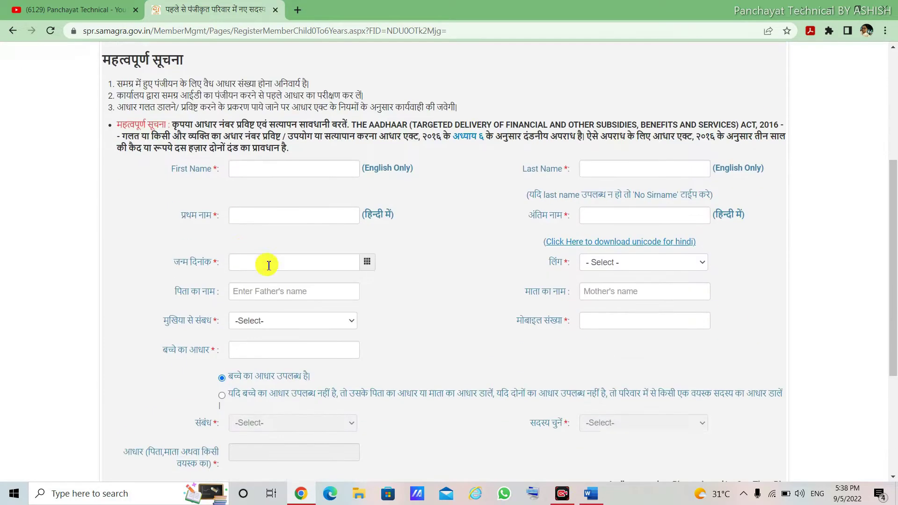
pyautogui.scroll(-1, 515, 426)
pyautogui.scroll(4, 186, 290)
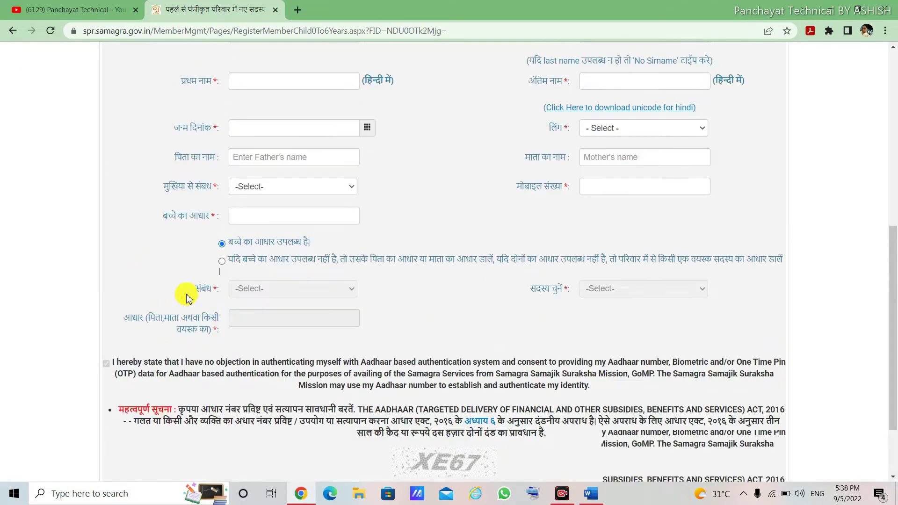
pyautogui.scroll(3, 187, 218)
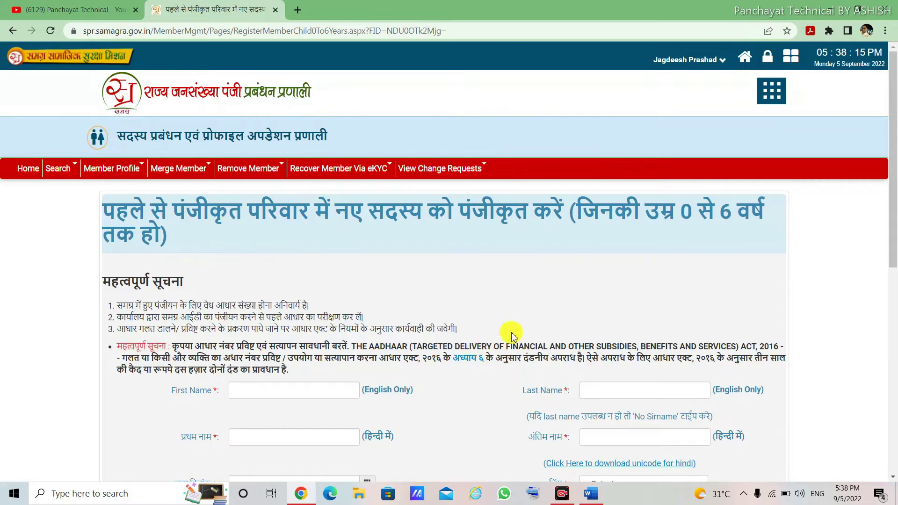
pyautogui.moveTo(582, 206); pyautogui.dragTo(671, 240)
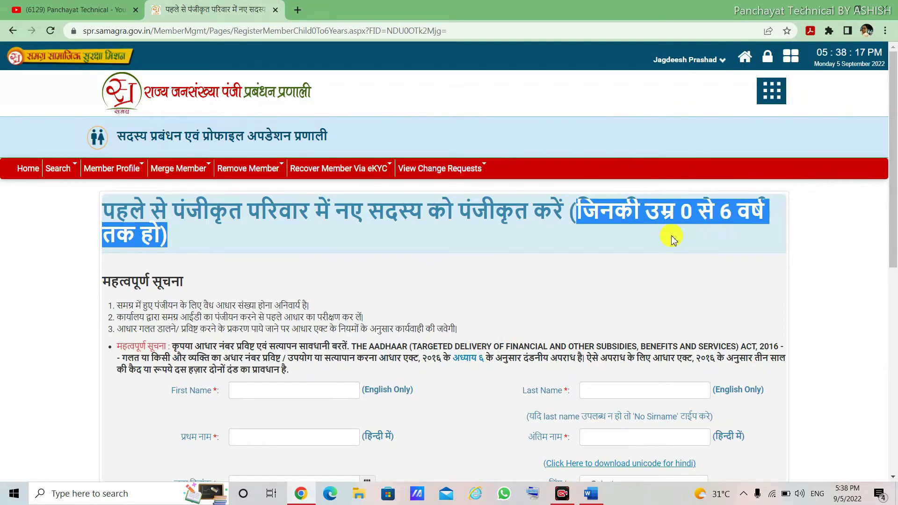
pyautogui.click(657, 244)
# - Examine the form's required fields, including names, birth date, gender, relation with the family head, mobile number, Aadhaar options and captcha
pyautogui.scroll(-7, 445, 250)
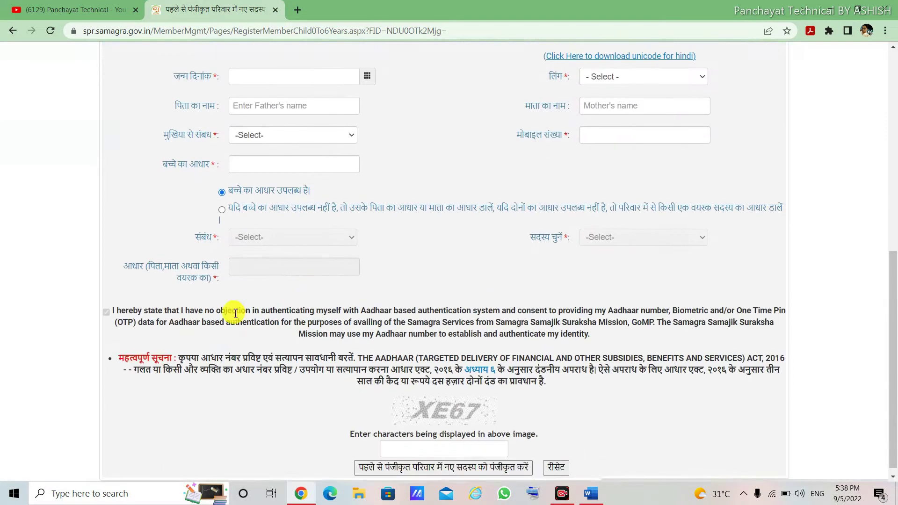
pyautogui.scroll(1, 241, 241)
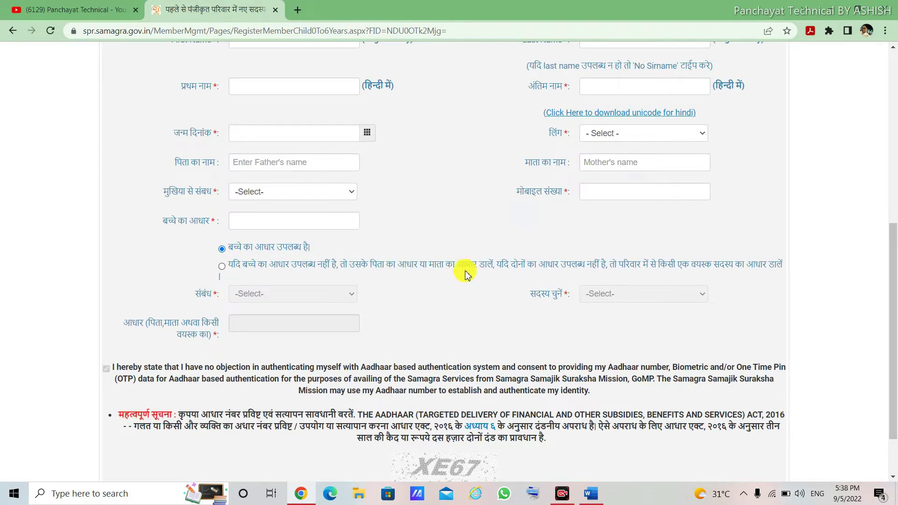
pyautogui.scroll(1, 336, 269)
pyautogui.scroll(1, 611, 416)
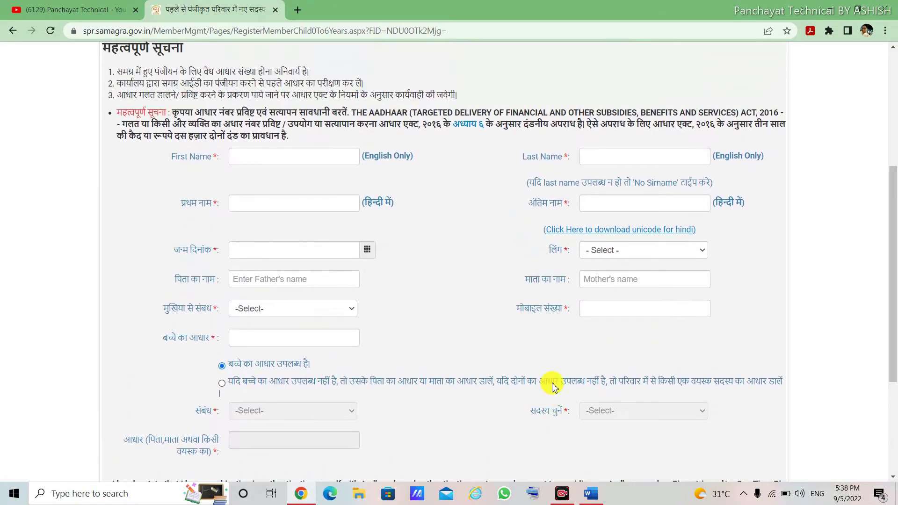
pyautogui.scroll(1, 468, 367)
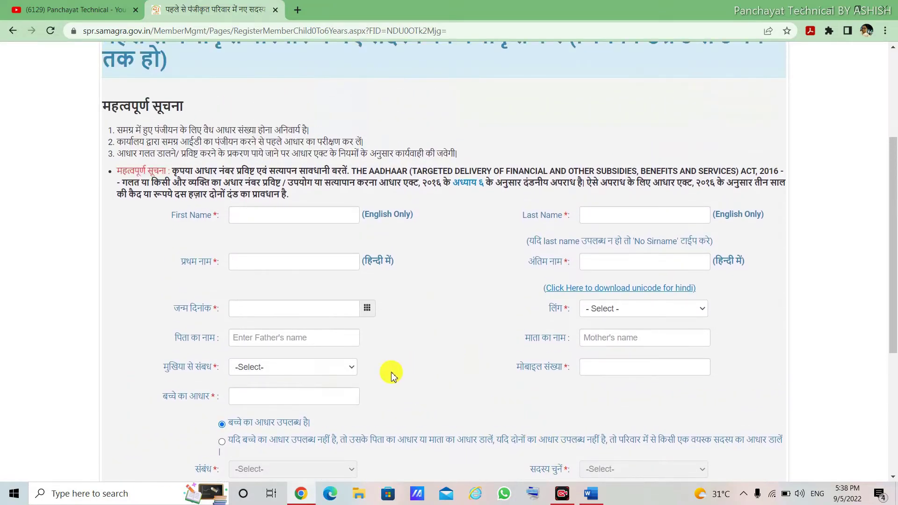
pyautogui.scroll(1, 384, 377)
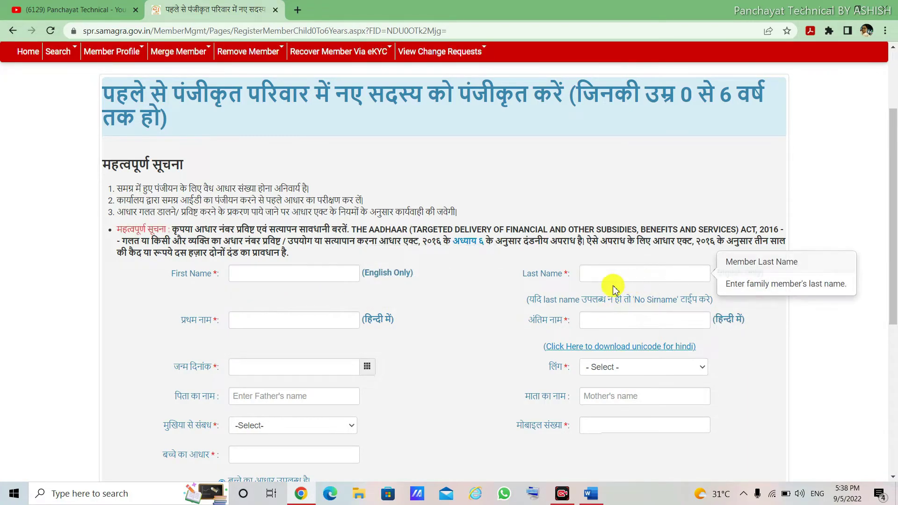
pyautogui.scroll(-2, 427, 272)
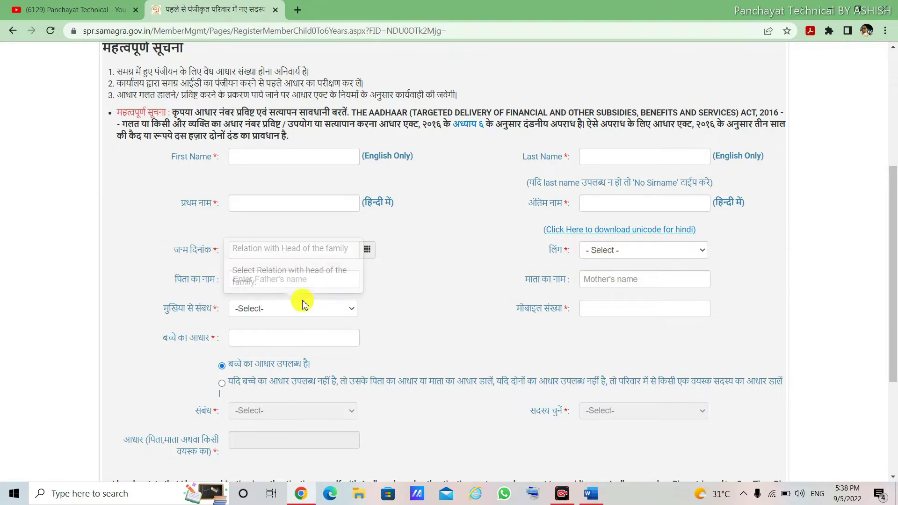
pyautogui.scroll(-1, 459, 310)
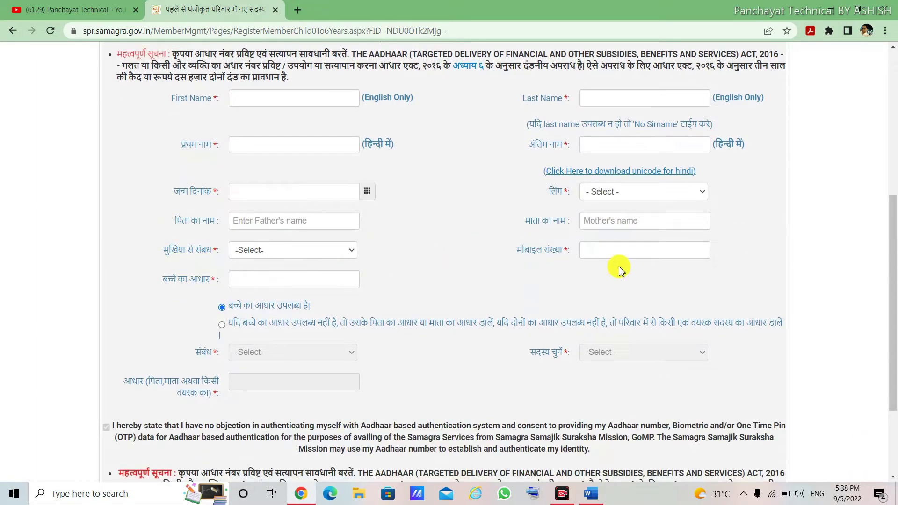
pyautogui.scroll(-2, 340, 289)
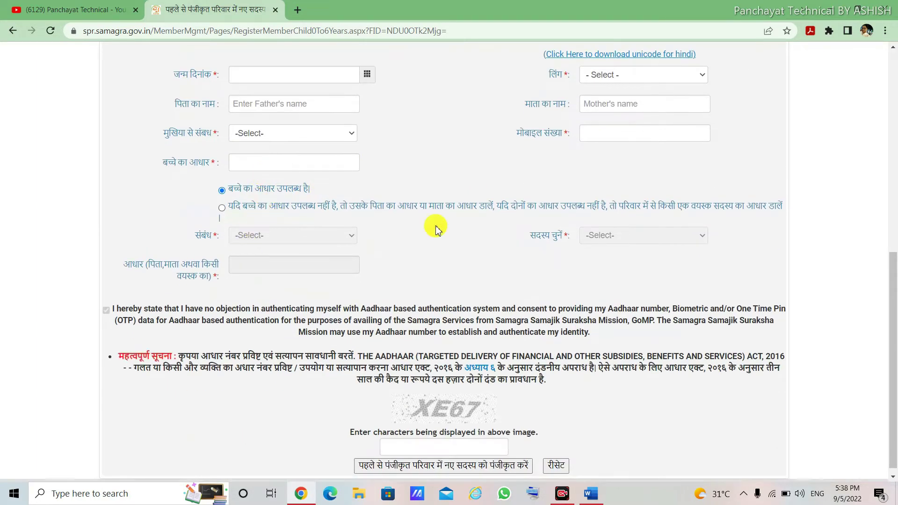
pyautogui.scroll(2, 672, 427)
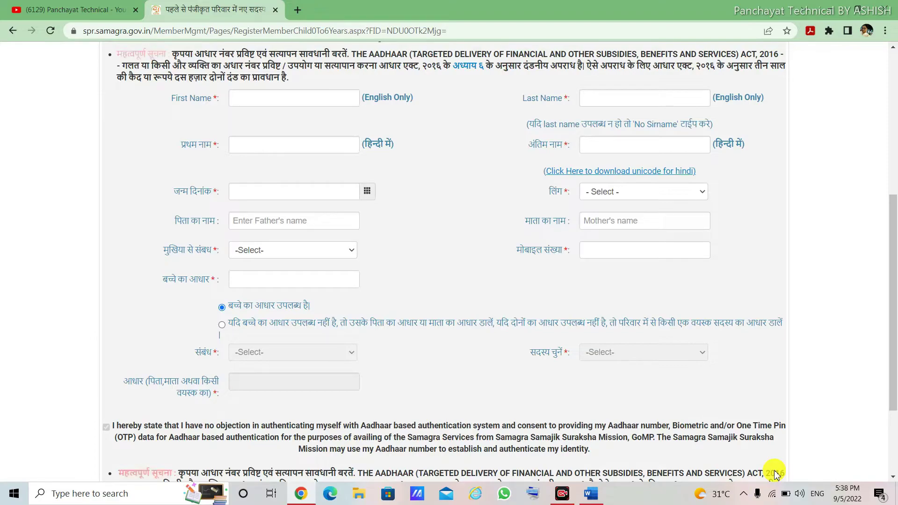
pyautogui.scroll(3, 520, 306)
pyautogui.scroll(-3, 422, 306)
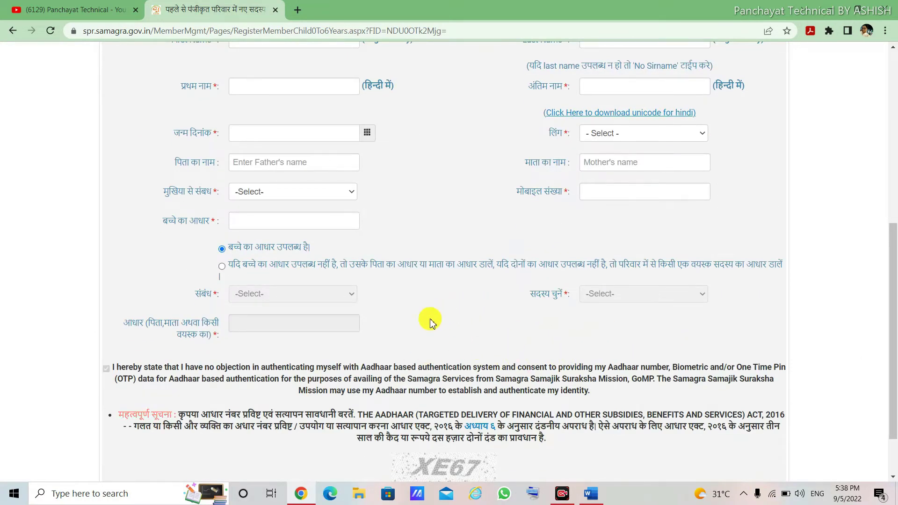
pyautogui.scroll(-1, 567, 324)
pyautogui.scroll(2, 566, 326)
pyautogui.scroll(6, 567, 322)
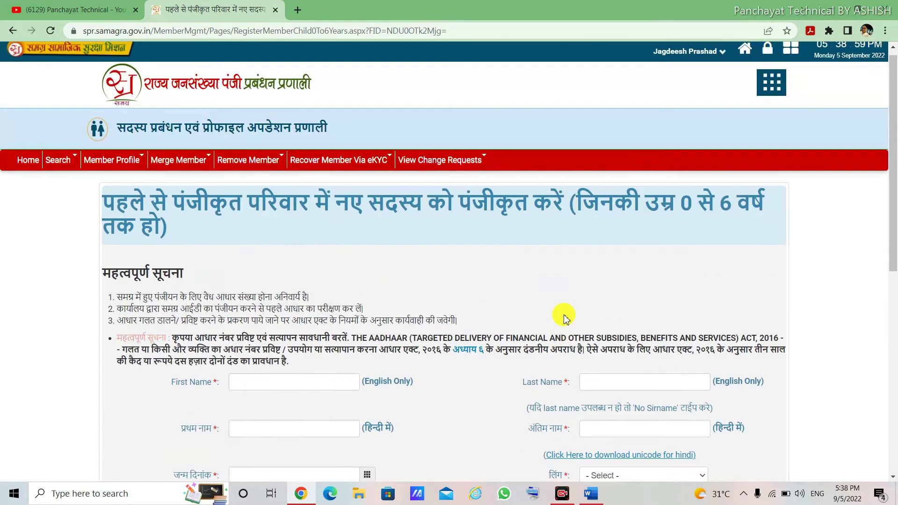
# - Fill in the child's English and Hindi names, date of birth, gender Male and parents' names, with Son as the relation with the family head
pyautogui.scroll(-3, 752, 445)
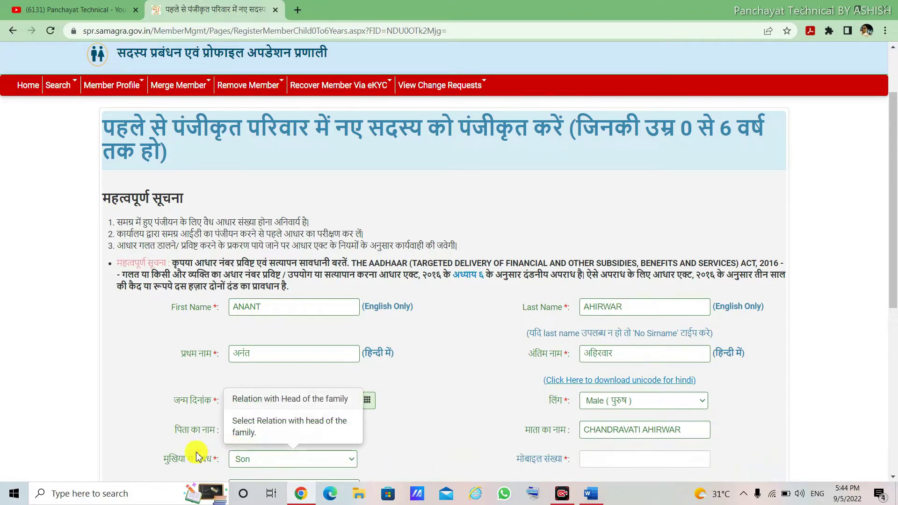
pyautogui.click(286, 458)
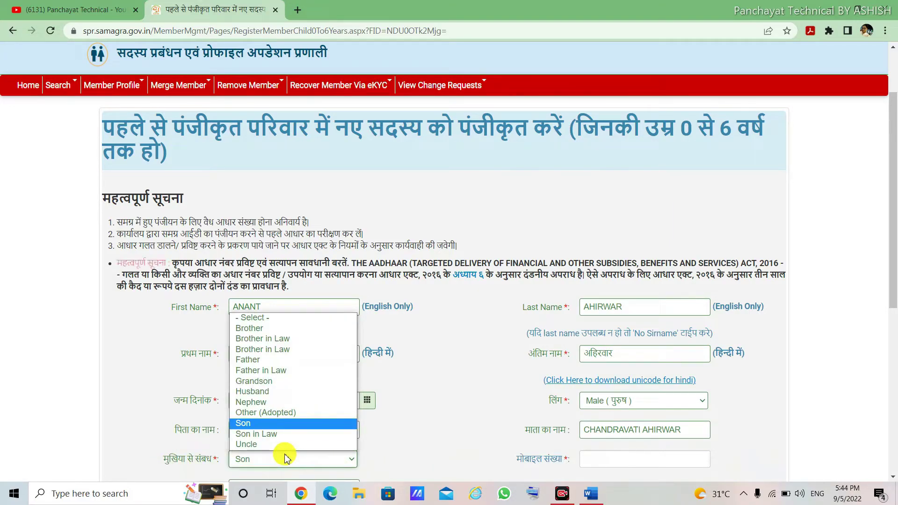
pyautogui.click(248, 424)
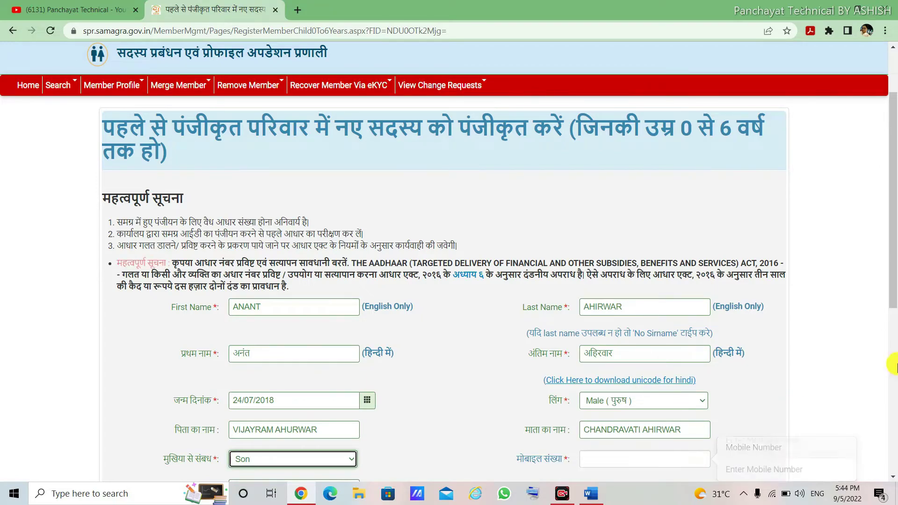
# - Check the rest of the child's form, including the father's name, relation with the family head, Aadhaar options and captcha
pyautogui.scroll(-6, 775, 470)
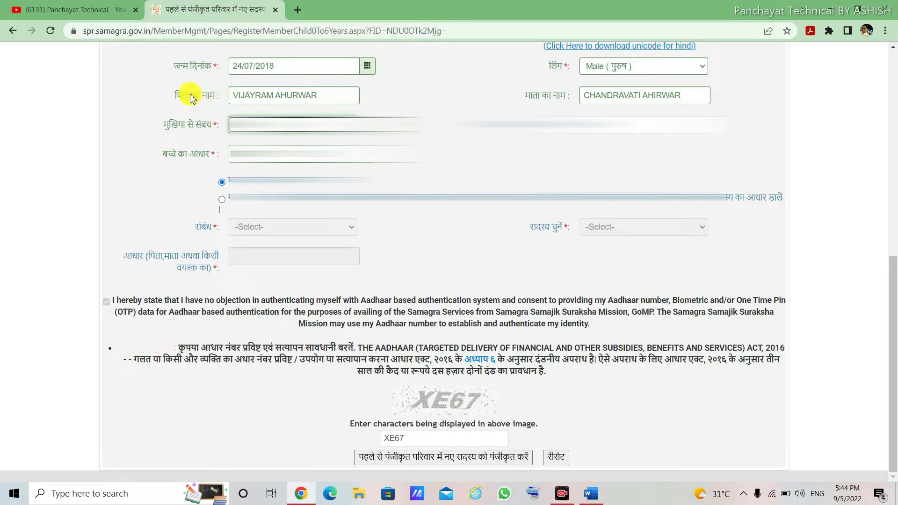
pyautogui.moveTo(175, 96); pyautogui.dragTo(206, 99)
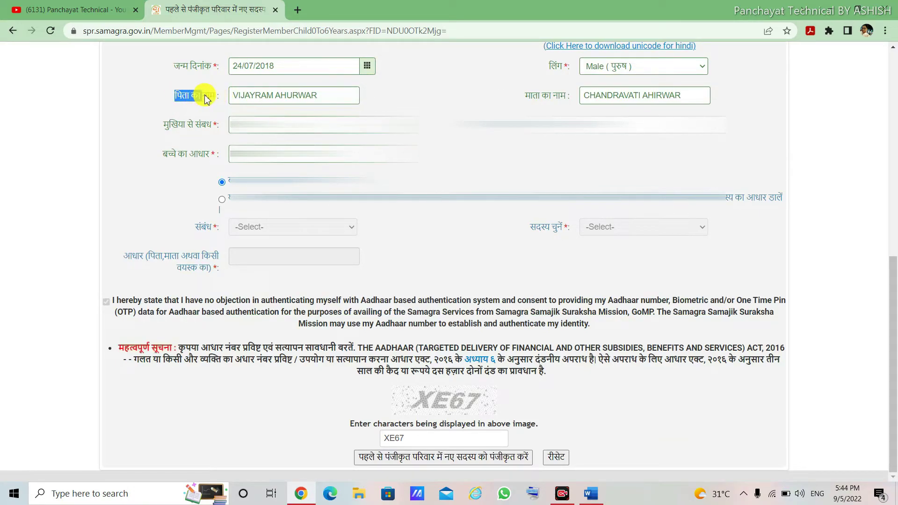
pyautogui.click(170, 101)
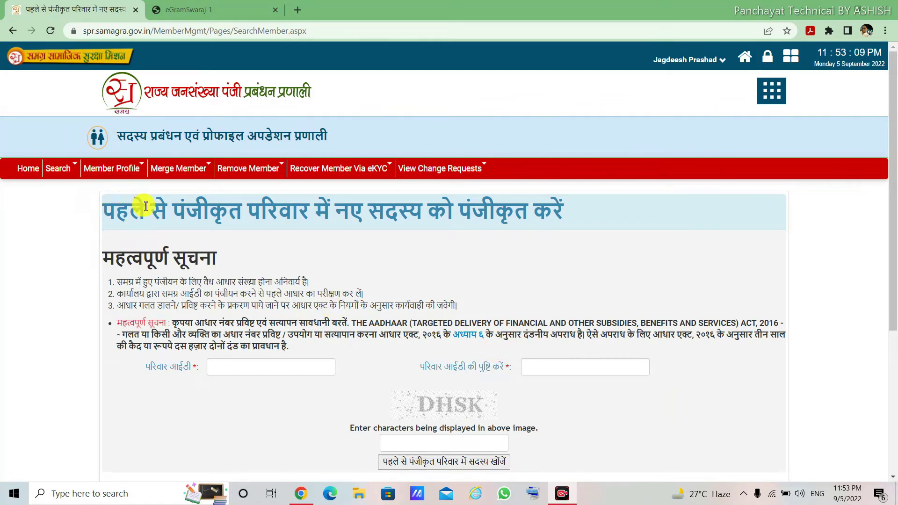
# - Go to the family registration and management module and open the list of members pending for generation of SAMAGRA ID
pyautogui.click(769, 96)
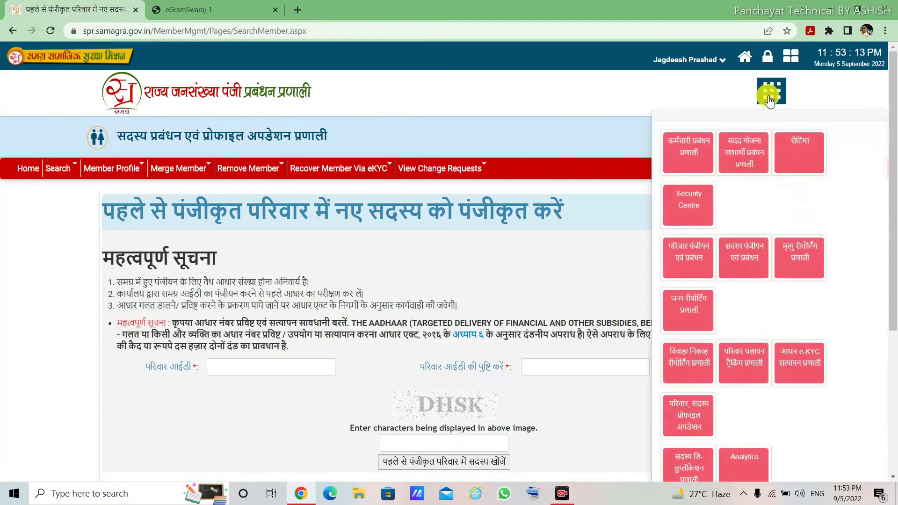
pyautogui.click(677, 262)
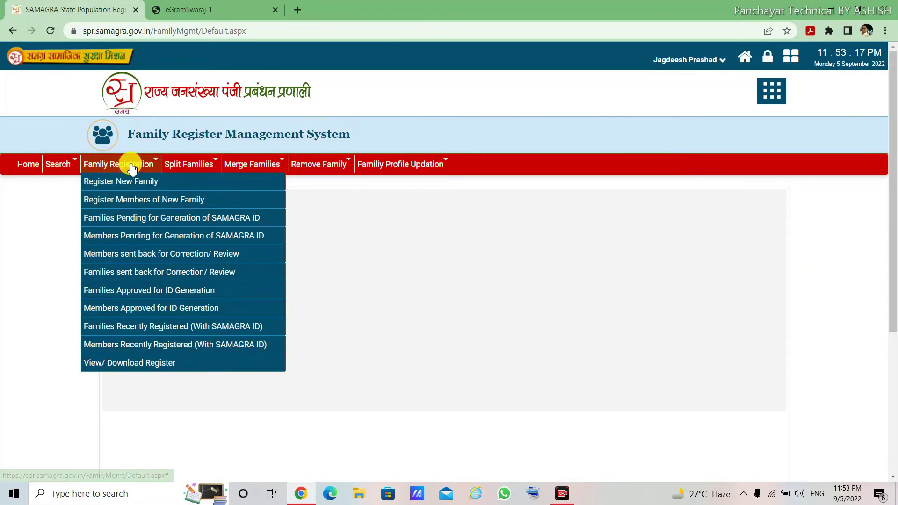
pyautogui.moveTo(117, 164)
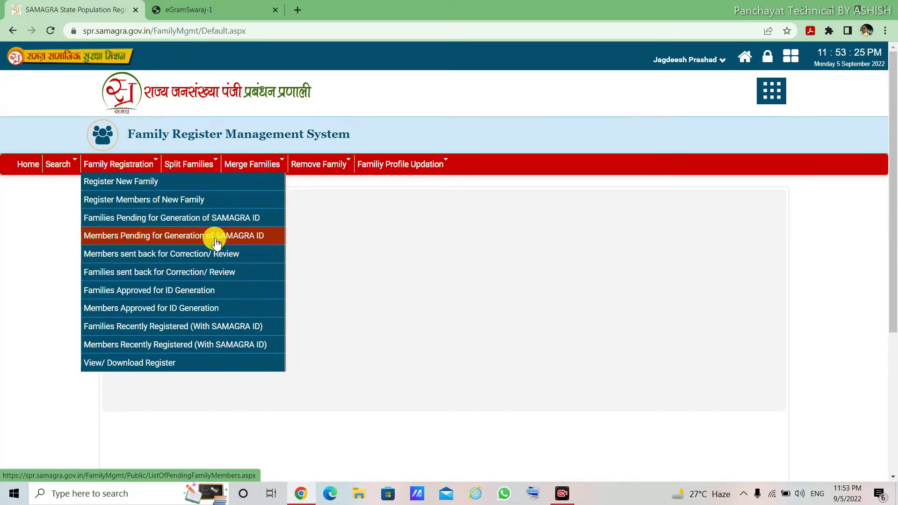
pyautogui.click(240, 243)
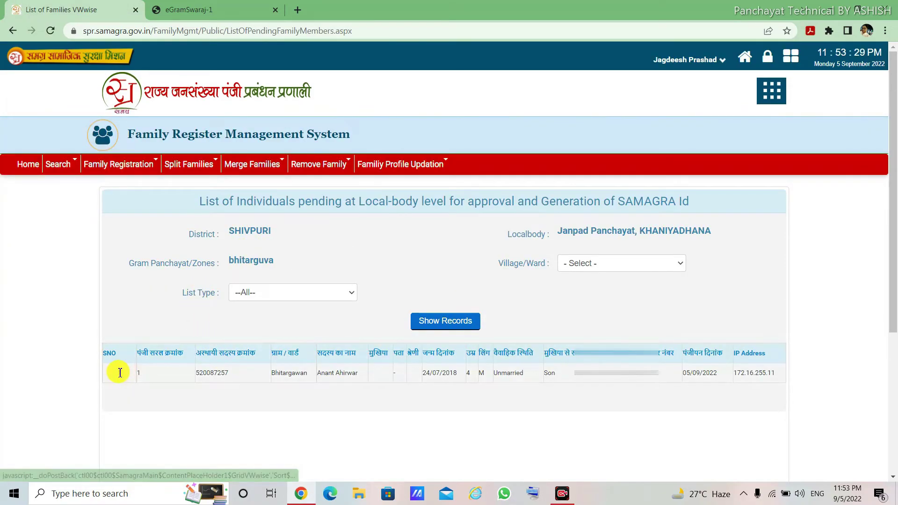
# - Examine the child's record in the list of individuals pending local-body approval, including temporary member number, birth date, relation and registration date
pyautogui.moveTo(121, 372); pyautogui.dragTo(685, 401)
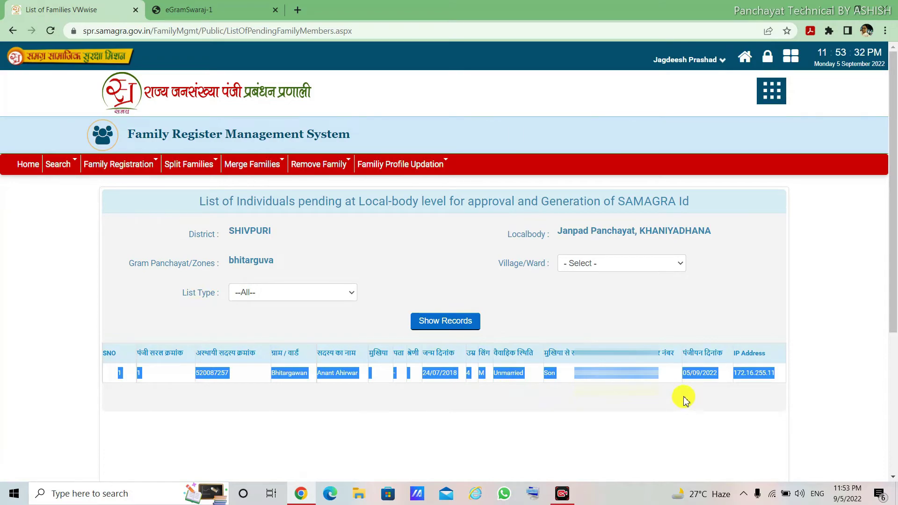
pyautogui.click(632, 401)
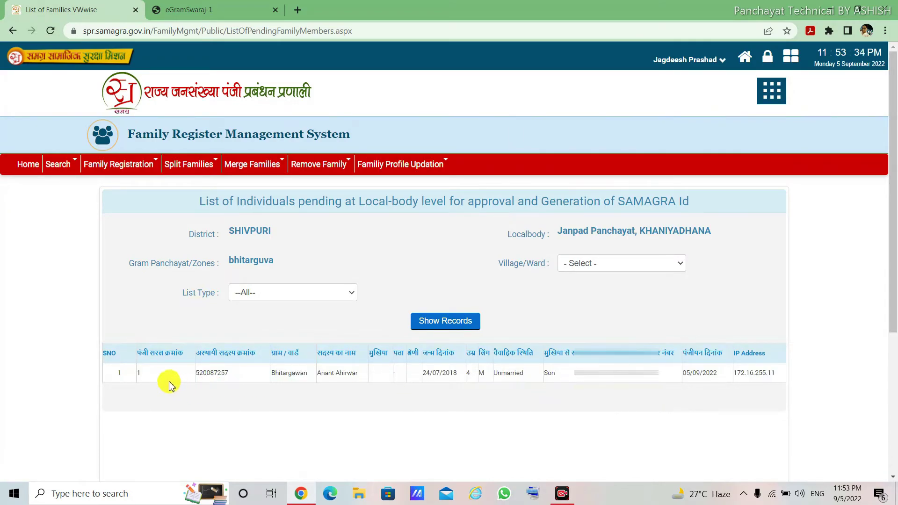
pyautogui.moveTo(111, 368); pyautogui.dragTo(659, 316)
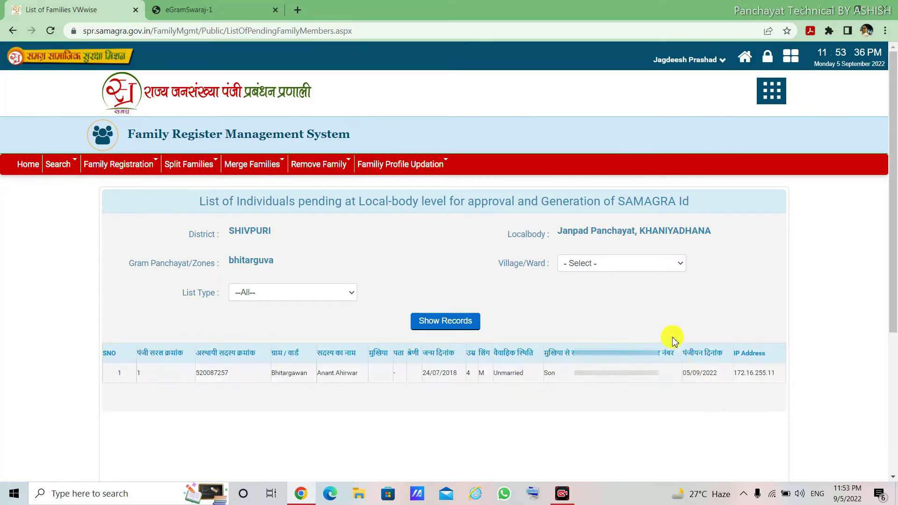
pyautogui.click(659, 316)
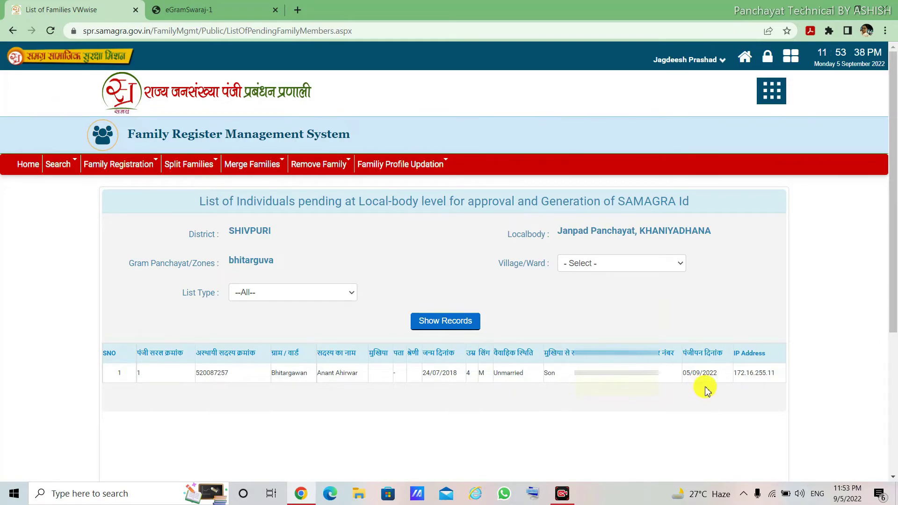